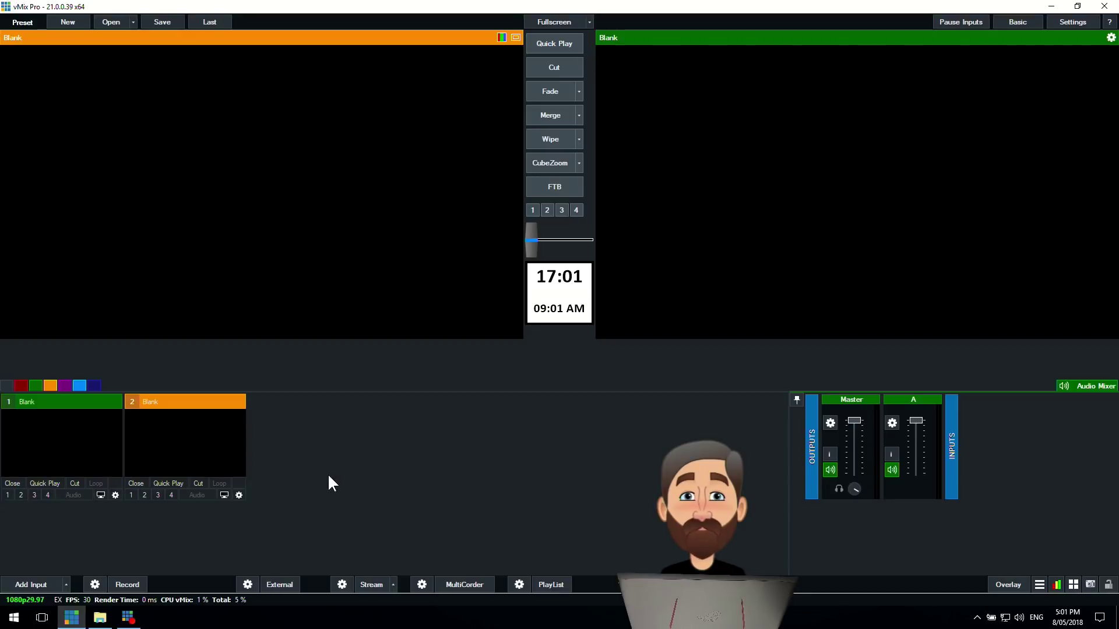
Step: Drag the Koala, Lake and Las Vegas clips from File Explorer into vMix as inputs 1–3
{"action": "left_click", "coordinate": [100, 617]}
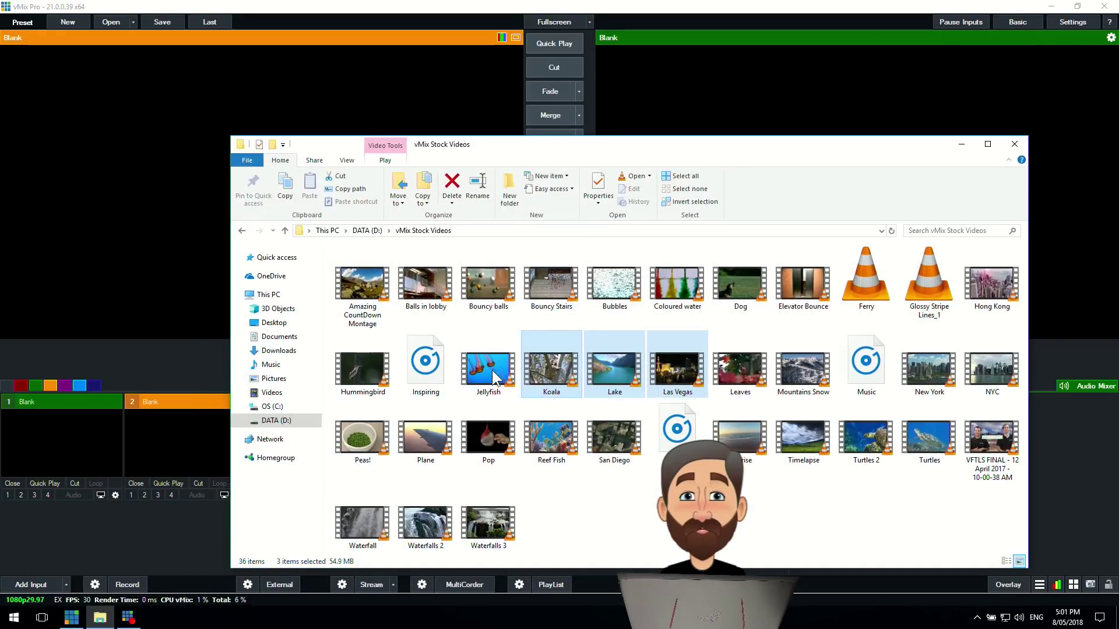
{"action": "left_click_drag", "start_coordinate": [559, 381], "coordinate": [227, 513]}
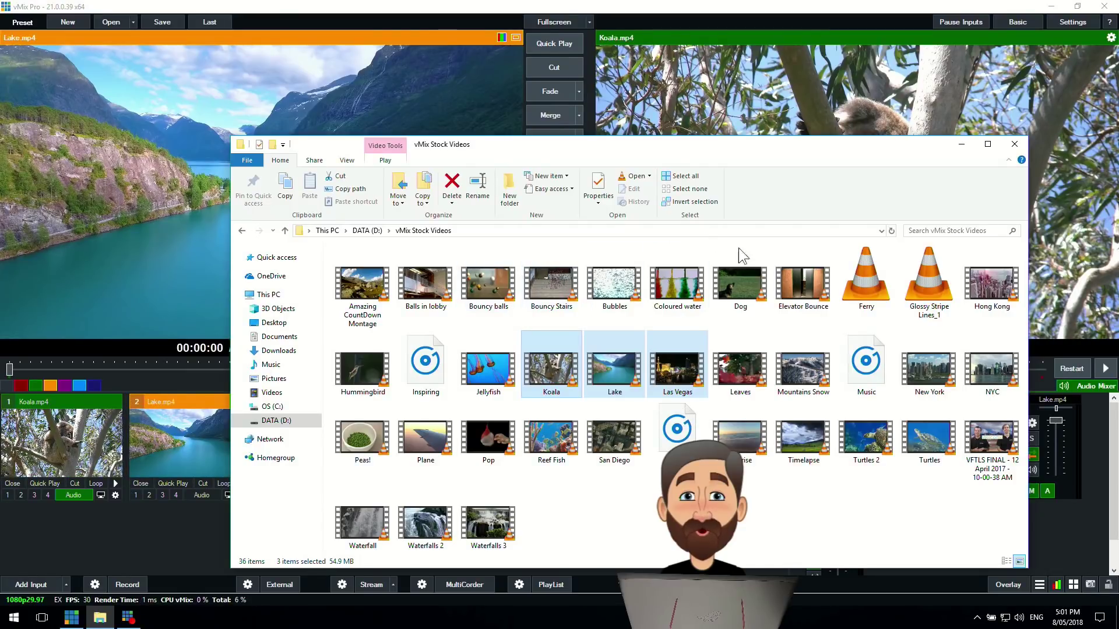
{"action": "left_click", "coordinate": [961, 146]}
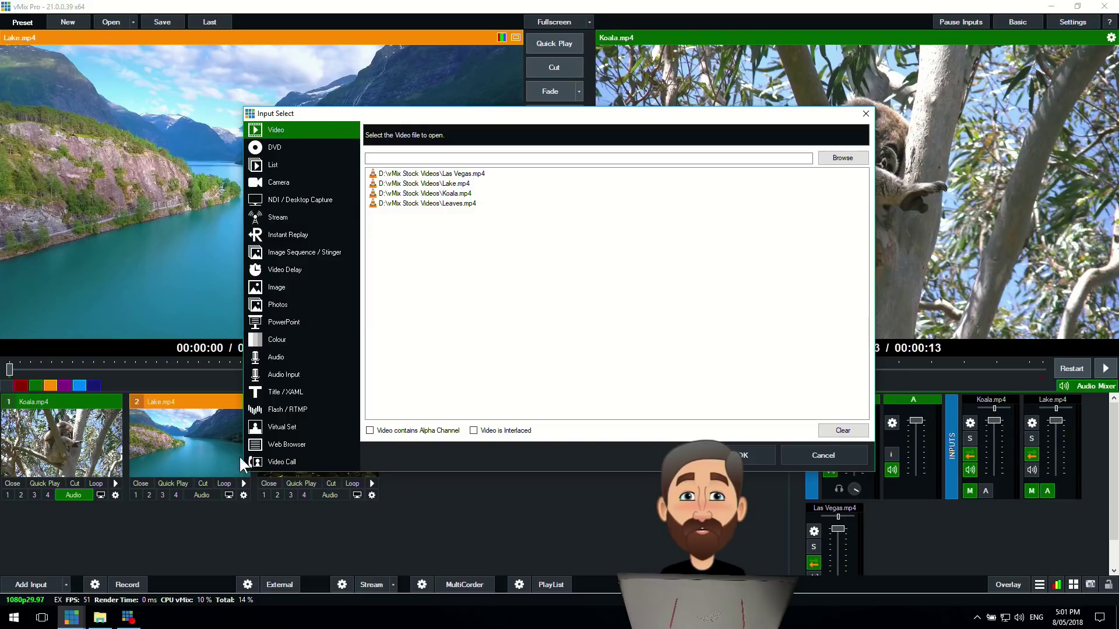
Step: Add the NewsHD3.xaml headline title as input 4 and close the Title Editor
{"action": "left_click", "coordinate": [297, 390]}
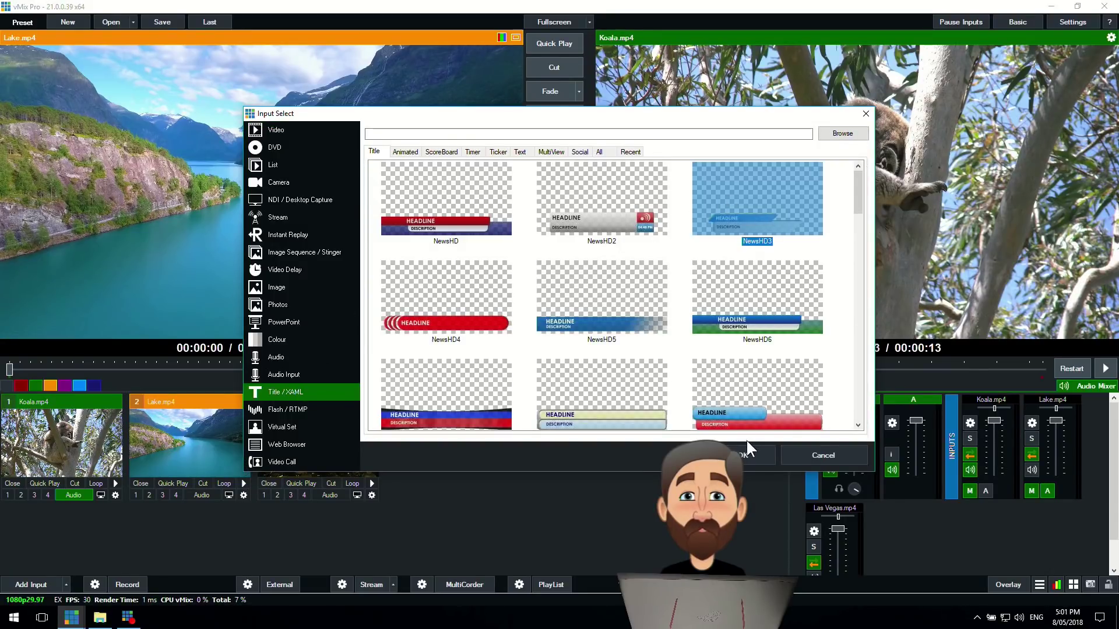
{"action": "key", "text": "Return"}
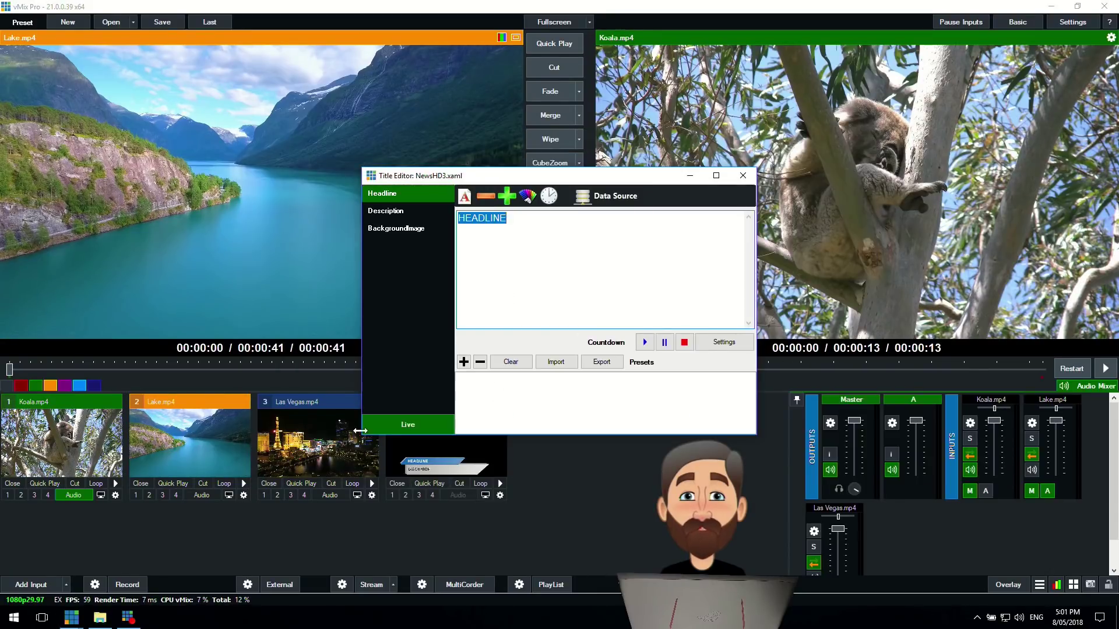
{"action": "left_click", "coordinate": [755, 167]}
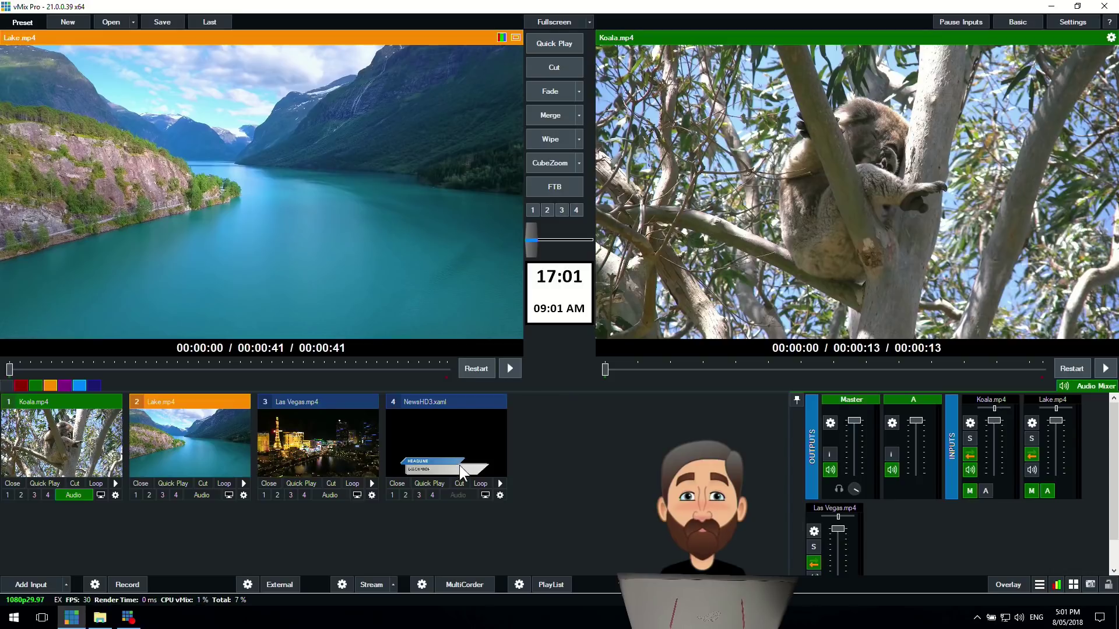
{"action": "left_click", "coordinate": [392, 494]}
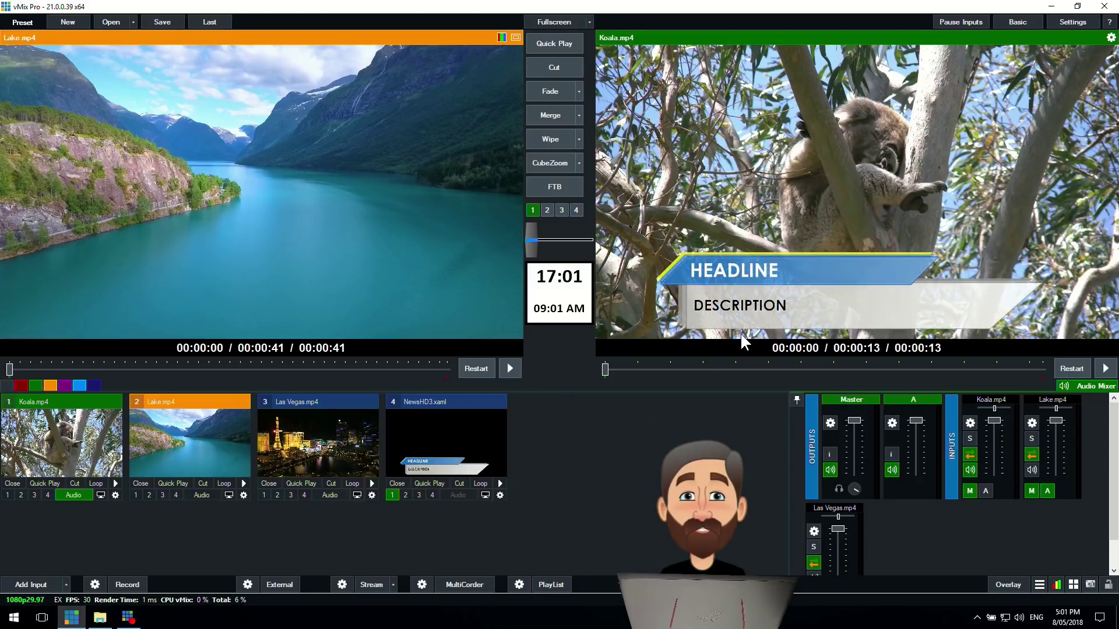
{"action": "left_click", "coordinate": [393, 495]}
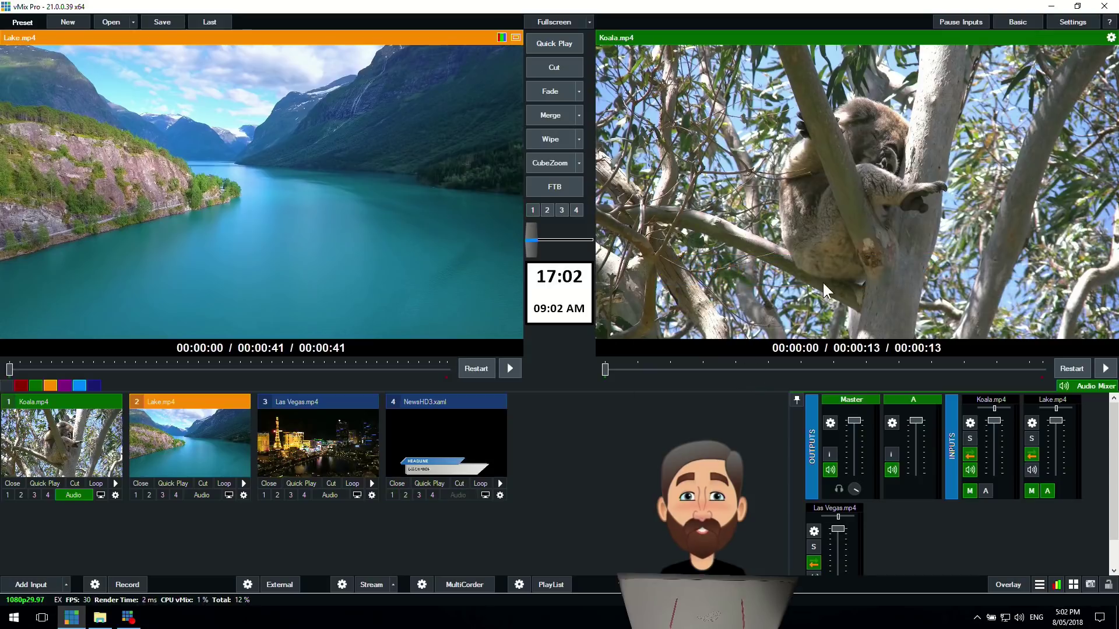
{"action": "left_click", "coordinate": [392, 495]}
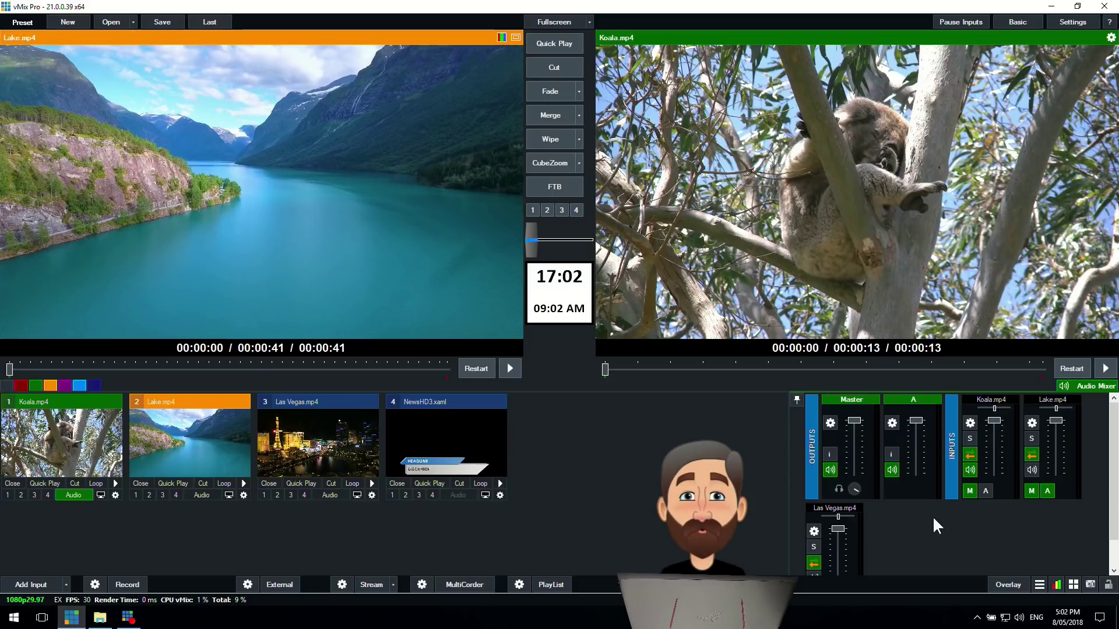
{"action": "left_click", "coordinate": [1001, 586]}
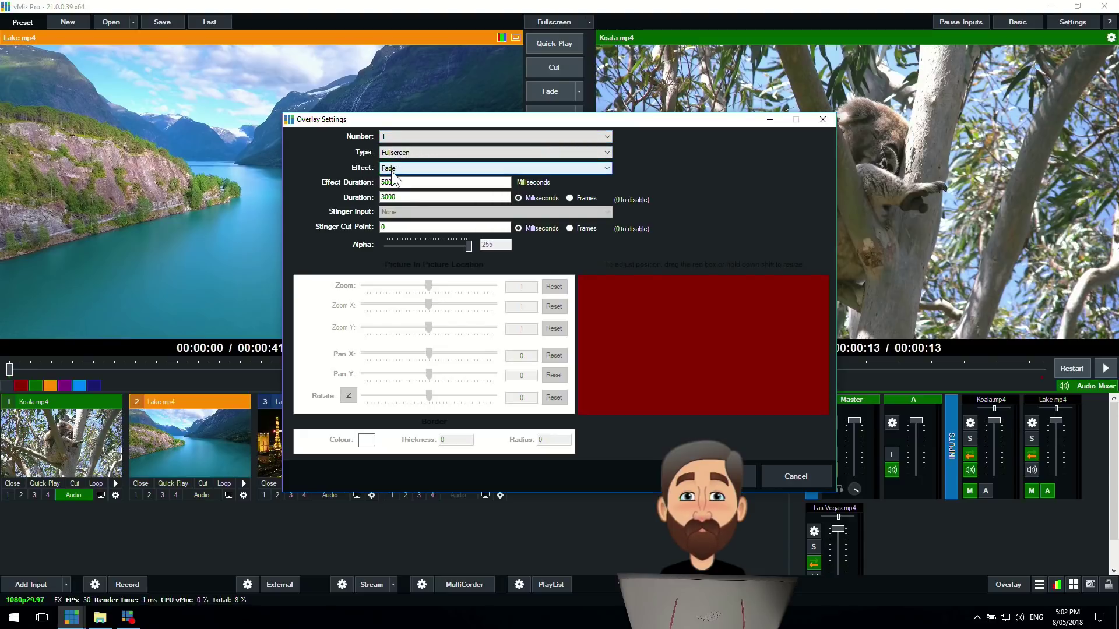
Step: Change overlay channel 1's duration from 3000 to 0 ms and save the settings
{"action": "key", "text": "BackSpace"}
{"action": "double_click", "coordinate": [409, 197]}
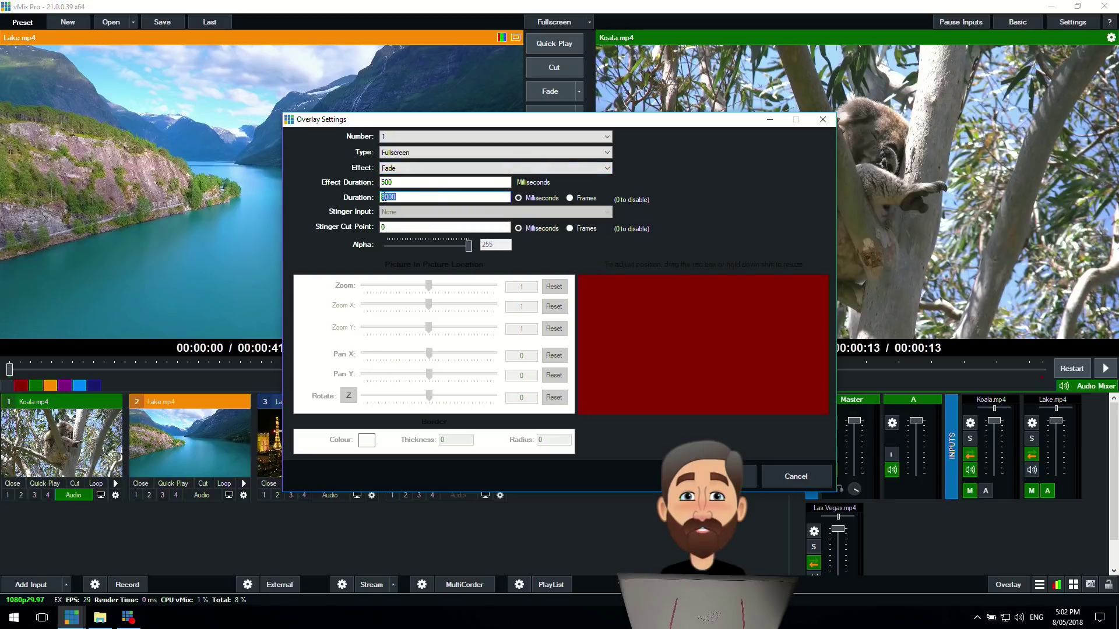
{"action": "type", "text": "2000"}
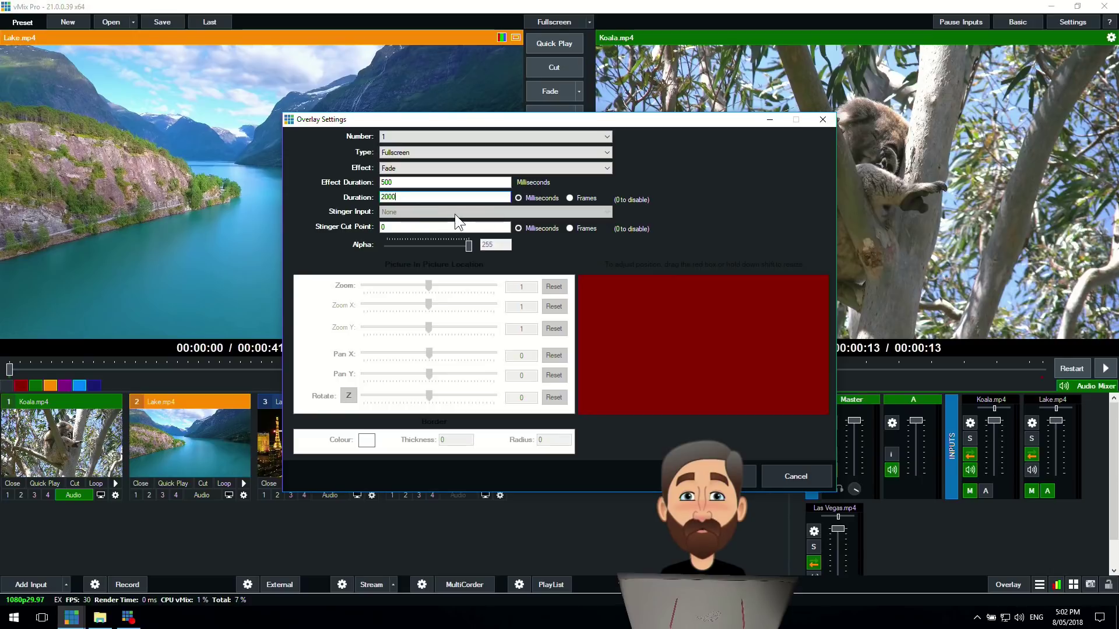
{"action": "double_click", "coordinate": [415, 198]}
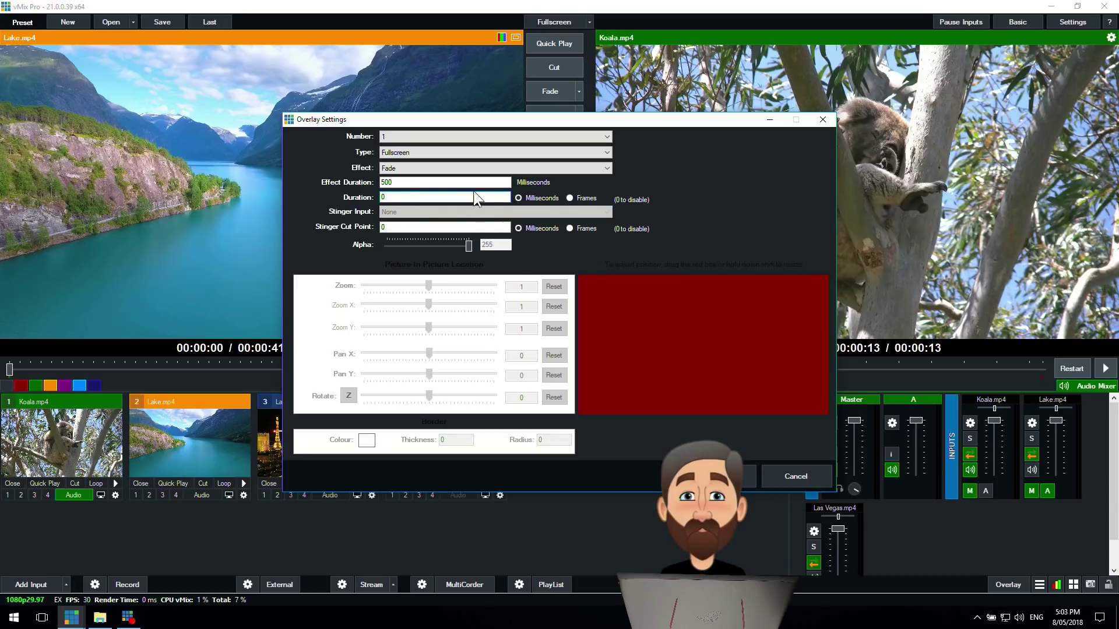
{"action": "type", "text": "0"}
{"action": "left_click", "coordinate": [722, 476]}
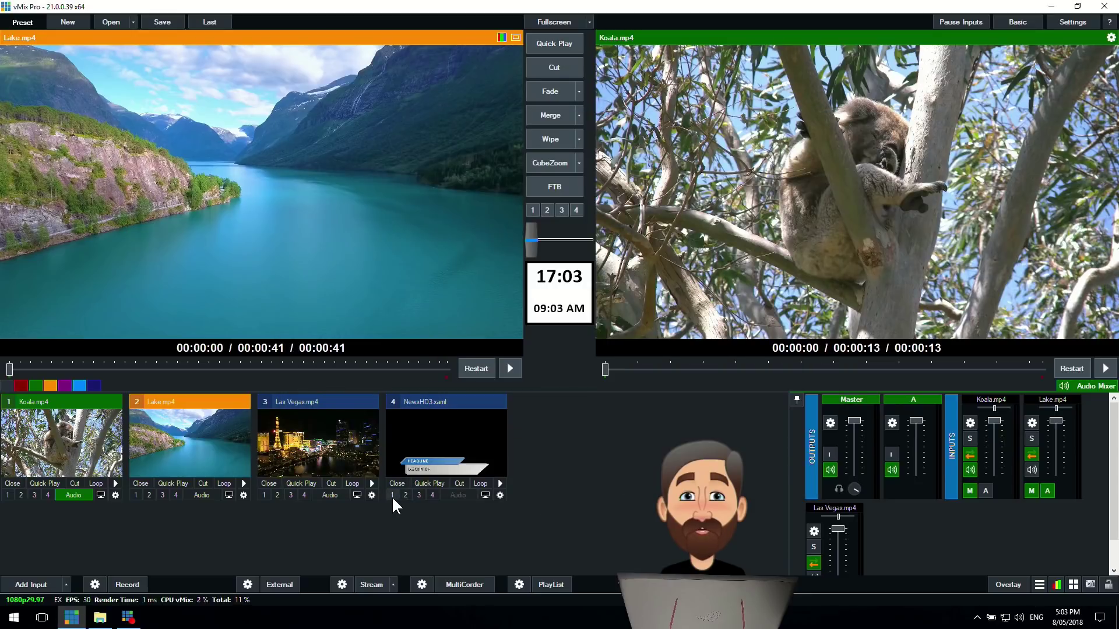
{"action": "left_click", "coordinate": [392, 494]}
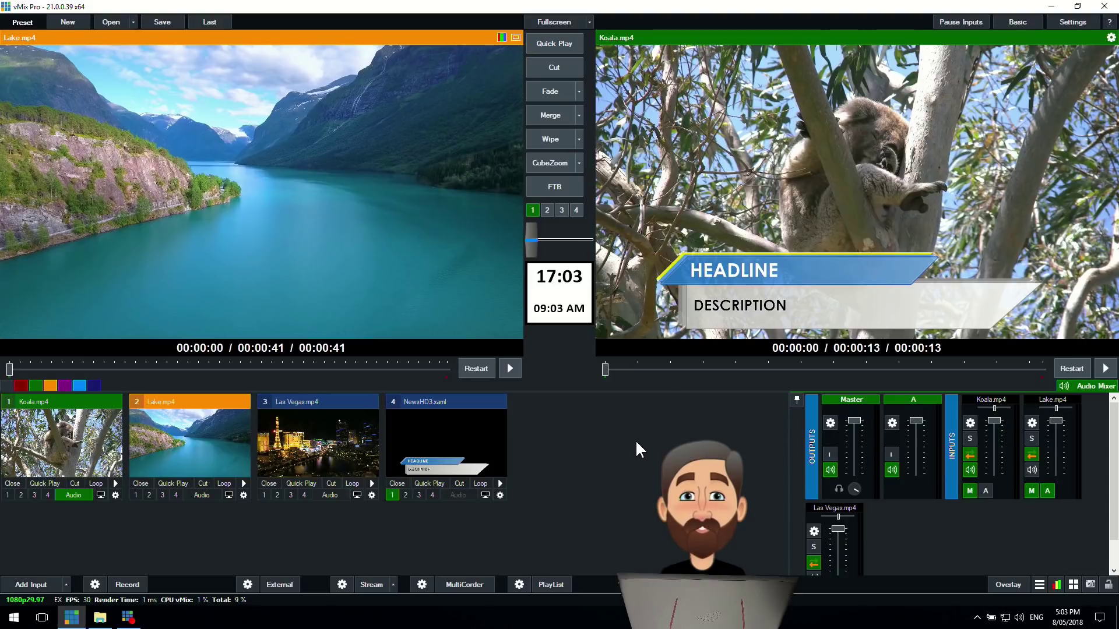
{"action": "left_click", "coordinate": [392, 495]}
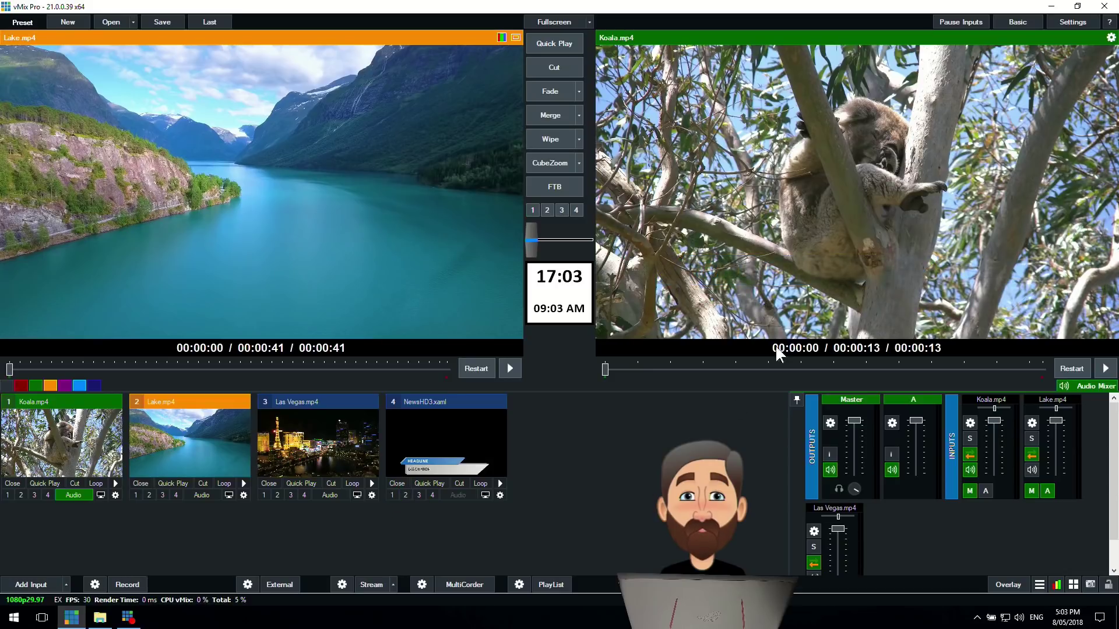
Step: Make overlay channel 2 a picture-in-picture with a 3000 ms duration
{"action": "left_click", "coordinate": [998, 584]}
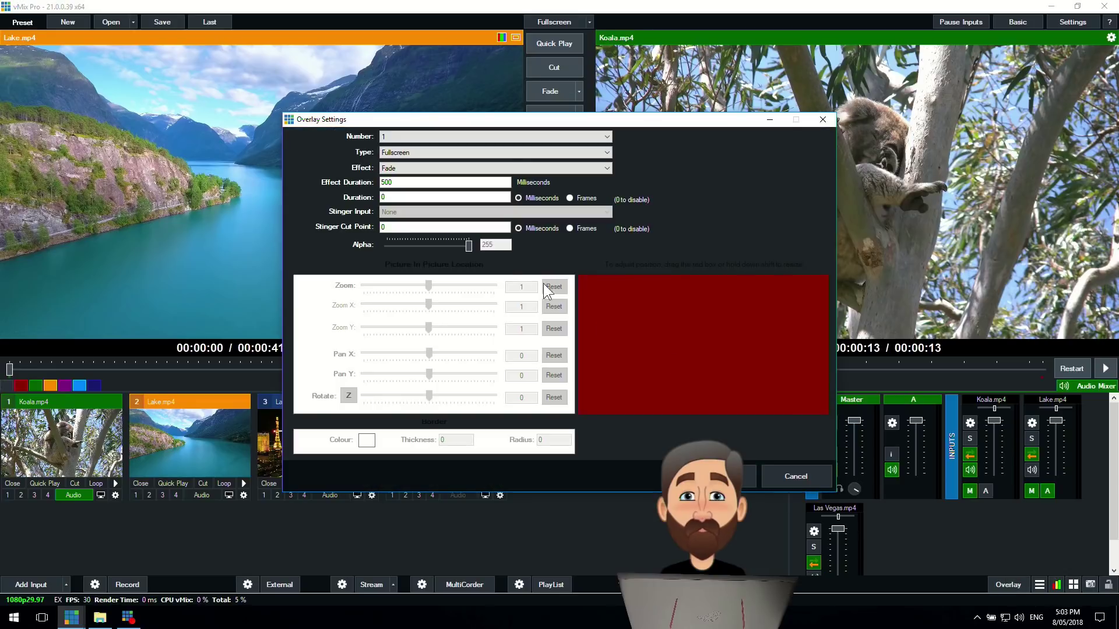
{"action": "left_click", "coordinate": [400, 138]}
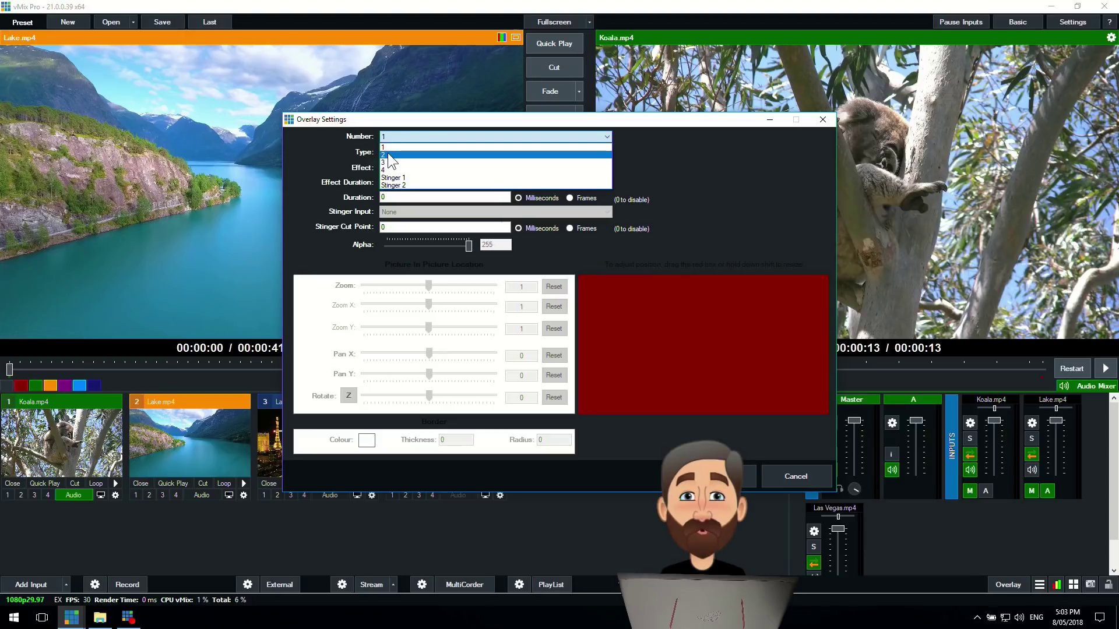
{"action": "left_click", "coordinate": [390, 155]}
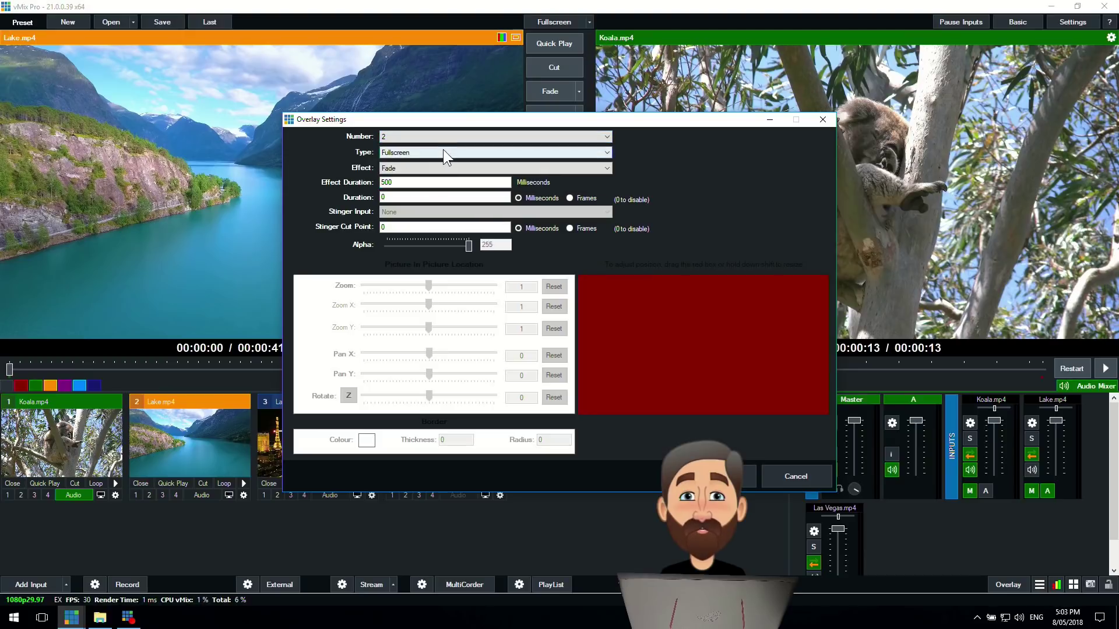
{"action": "left_click", "coordinate": [401, 153]}
{"action": "left_click", "coordinate": [403, 166]}
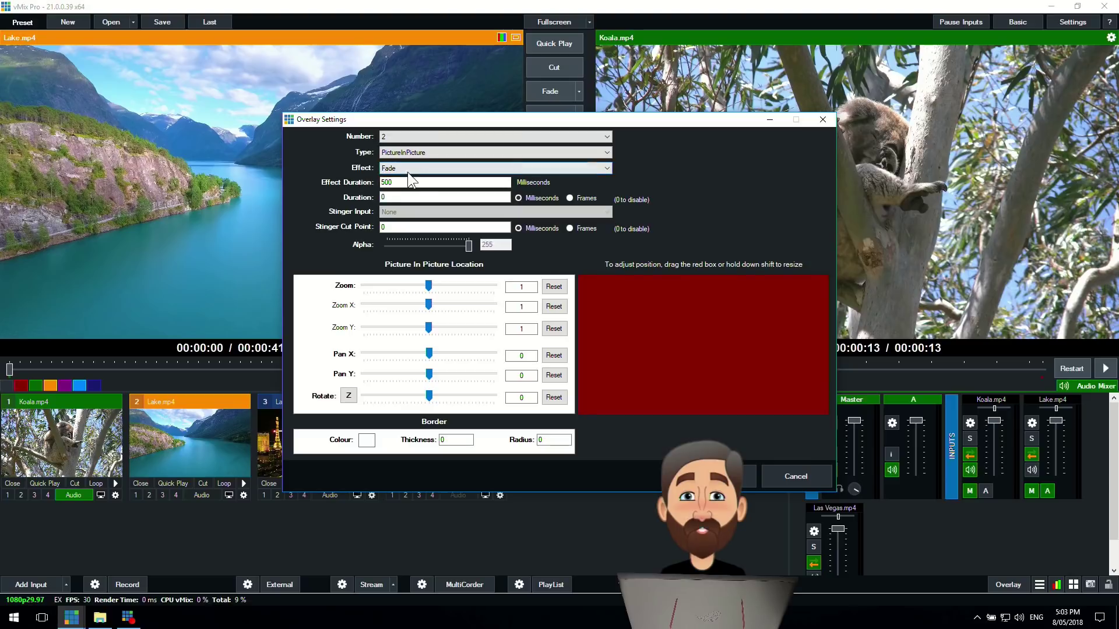
{"action": "double_click", "coordinate": [386, 199]}
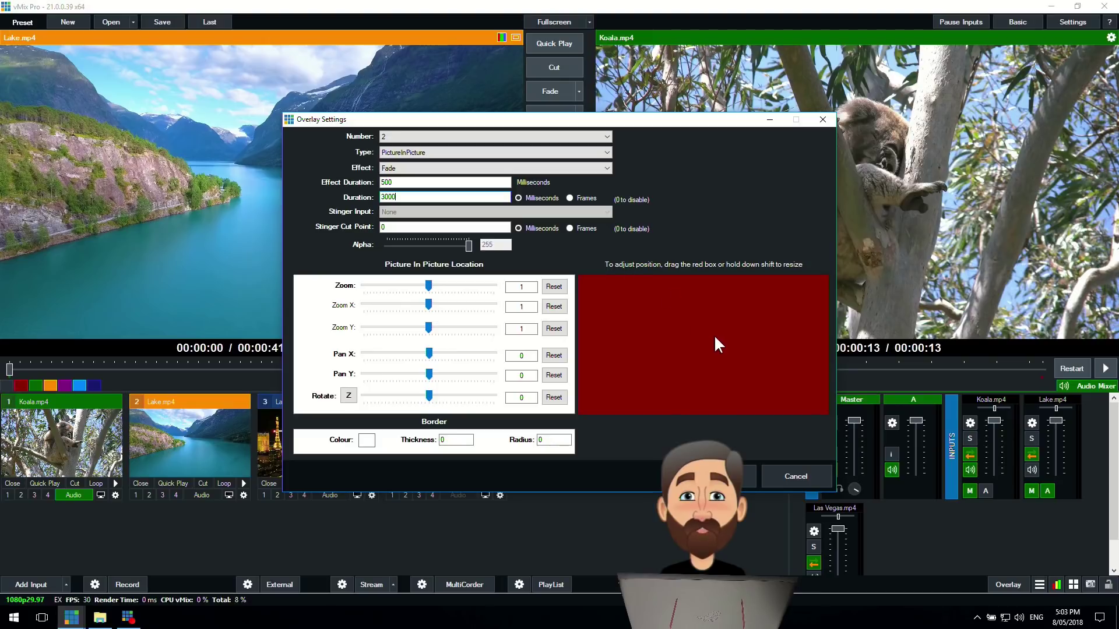
Step: Shrink the PiP box to 0.386 zoom in the upper right and set border thickness 10
{"action": "left_click_drag", "start_coordinate": [715, 334], "coordinate": [782, 316]}
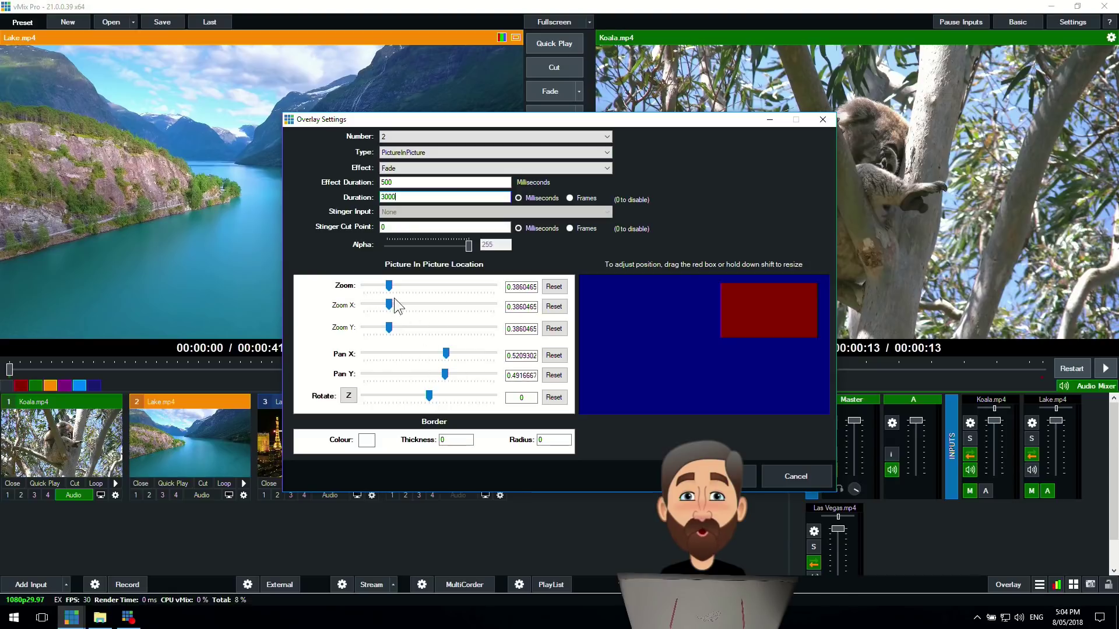
{"action": "left_click_drag", "start_coordinate": [733, 304], "coordinate": [759, 309]}
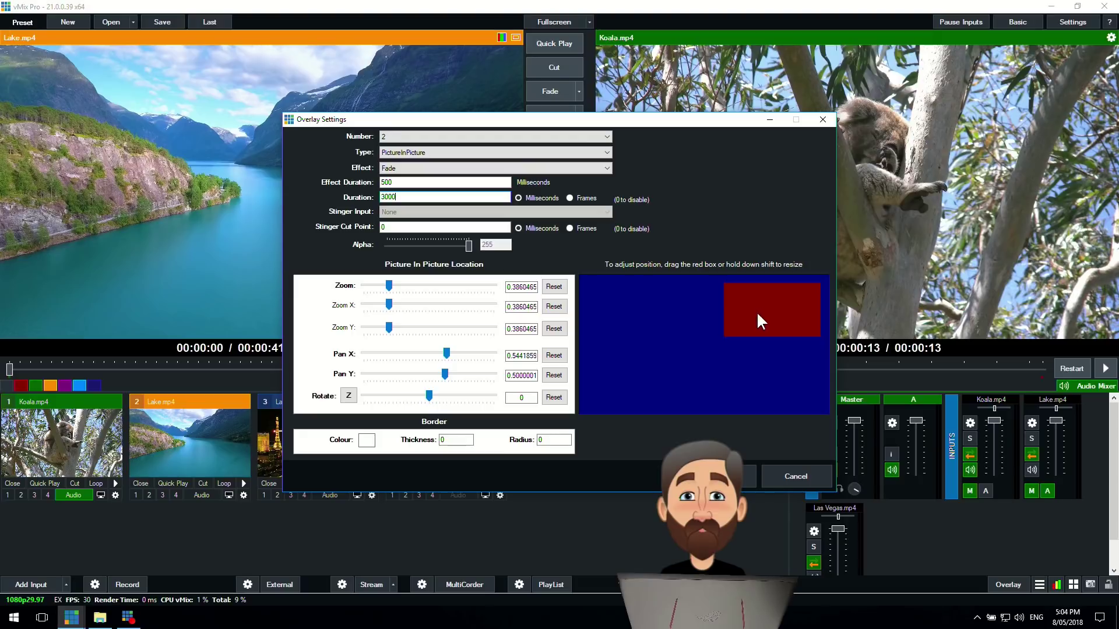
{"action": "double_click", "coordinate": [445, 440]}
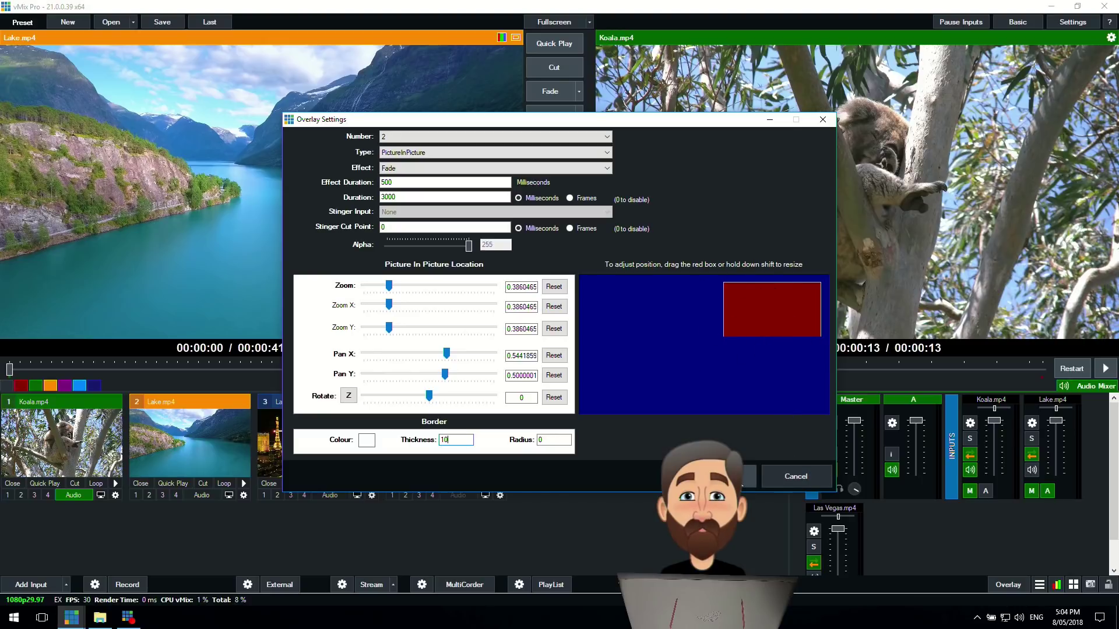
{"action": "left_click", "coordinate": [729, 476]}
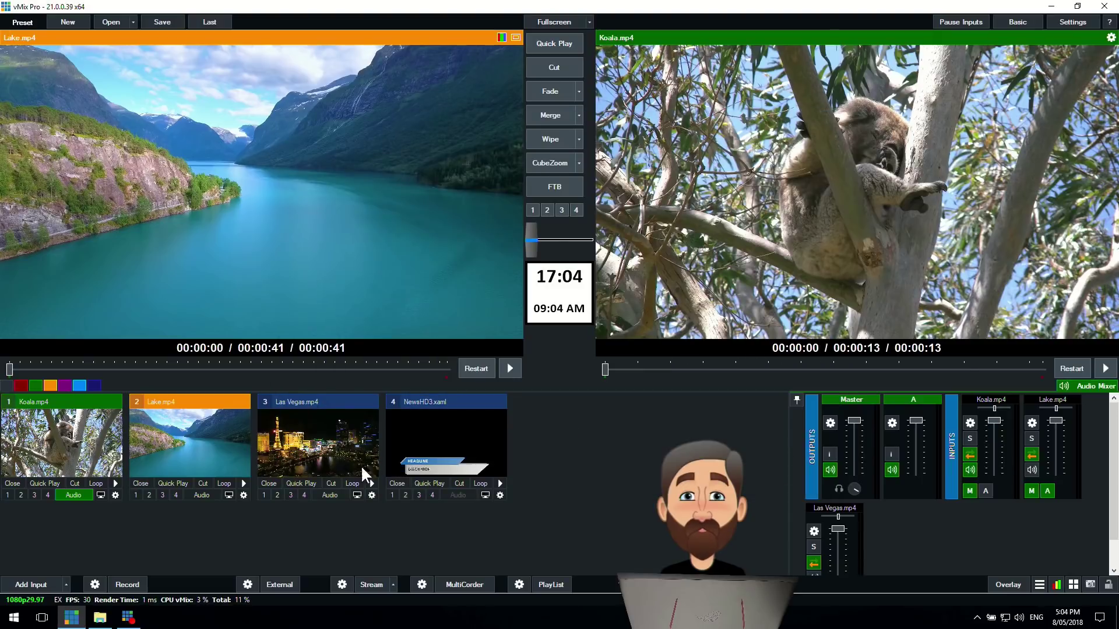
Step: Toggle the Las Vegas overlay-2 picture-in-picture on and off twice over the Koala shot
{"action": "left_click", "coordinate": [278, 495]}
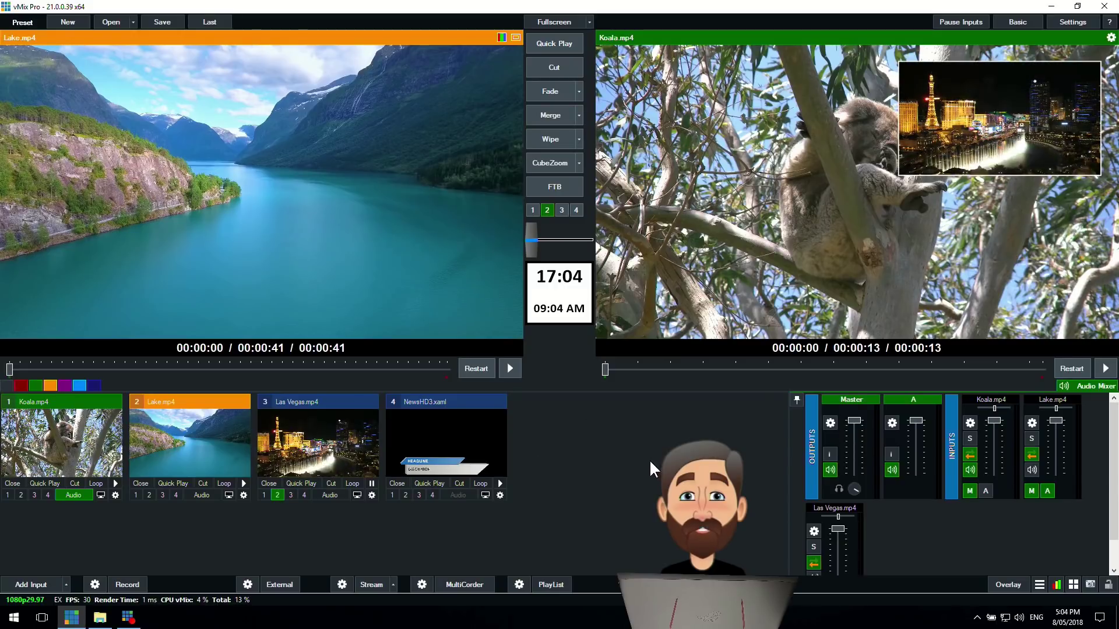
{"action": "key", "text": "2"}
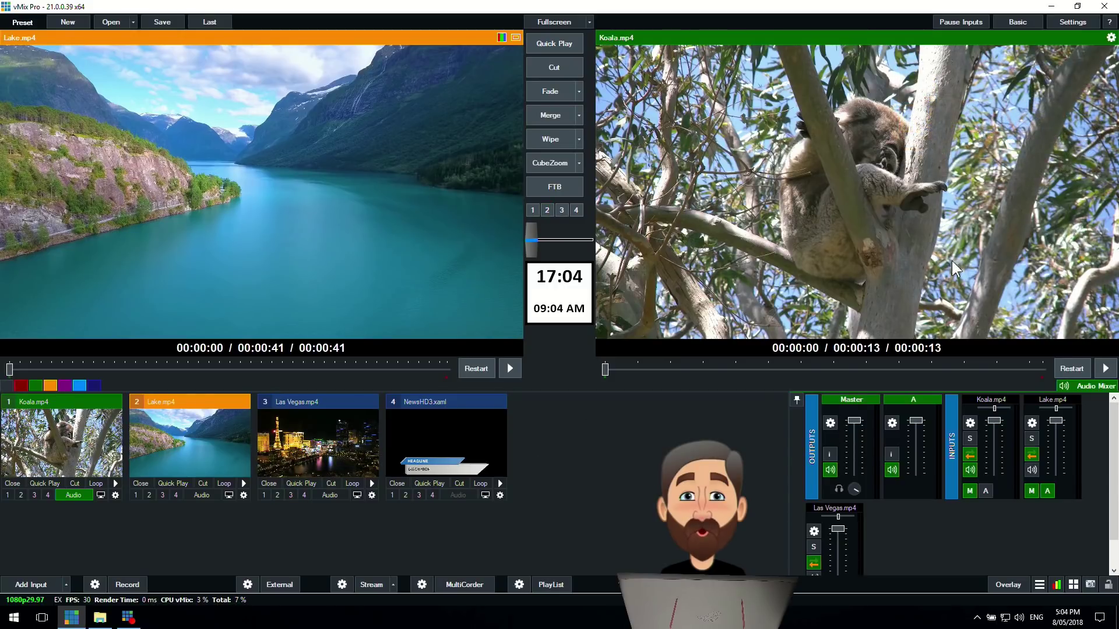
{"action": "left_click", "coordinate": [277, 496]}
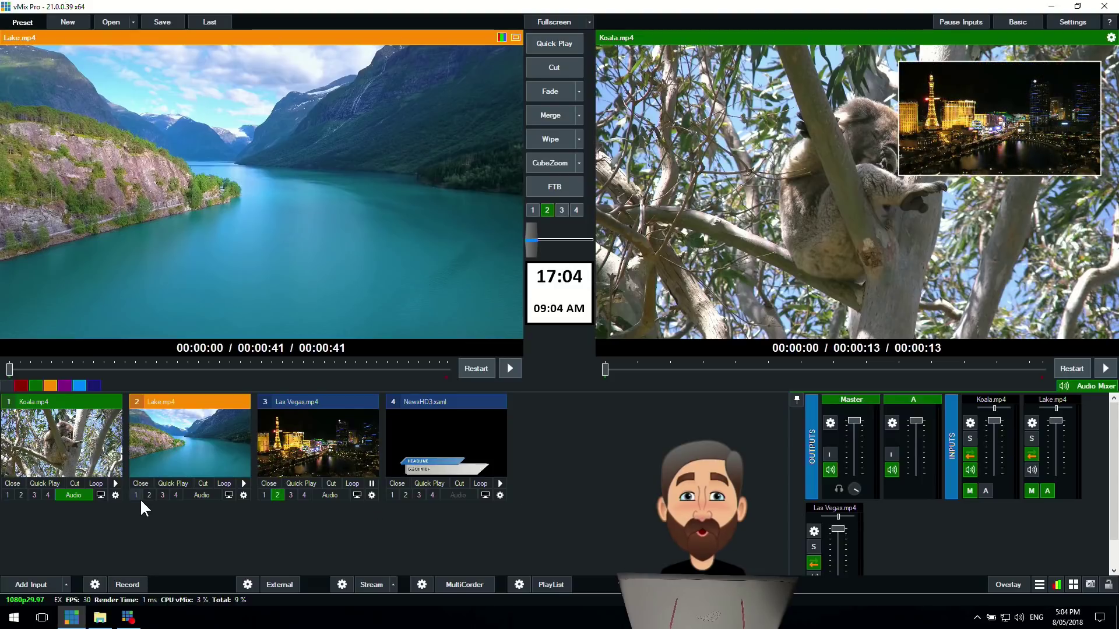
{"action": "key", "text": "2"}
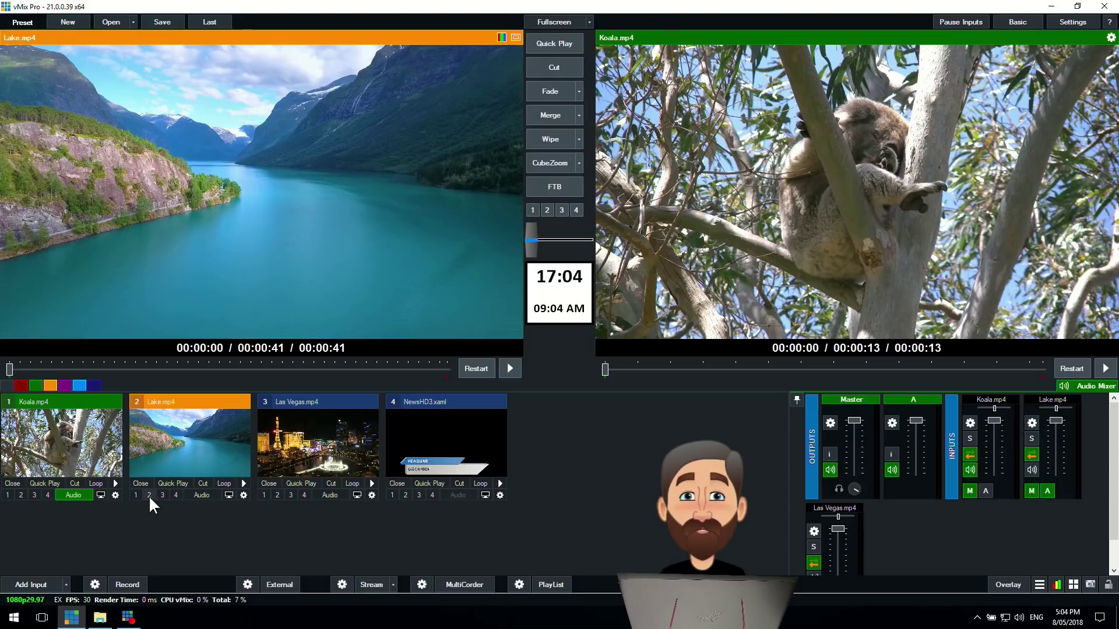
Step: Try Lake, then Koala, as the overlay-2 picture-in-picture, then reopen Overlay Settings
{"action": "left_click", "coordinate": [150, 496]}
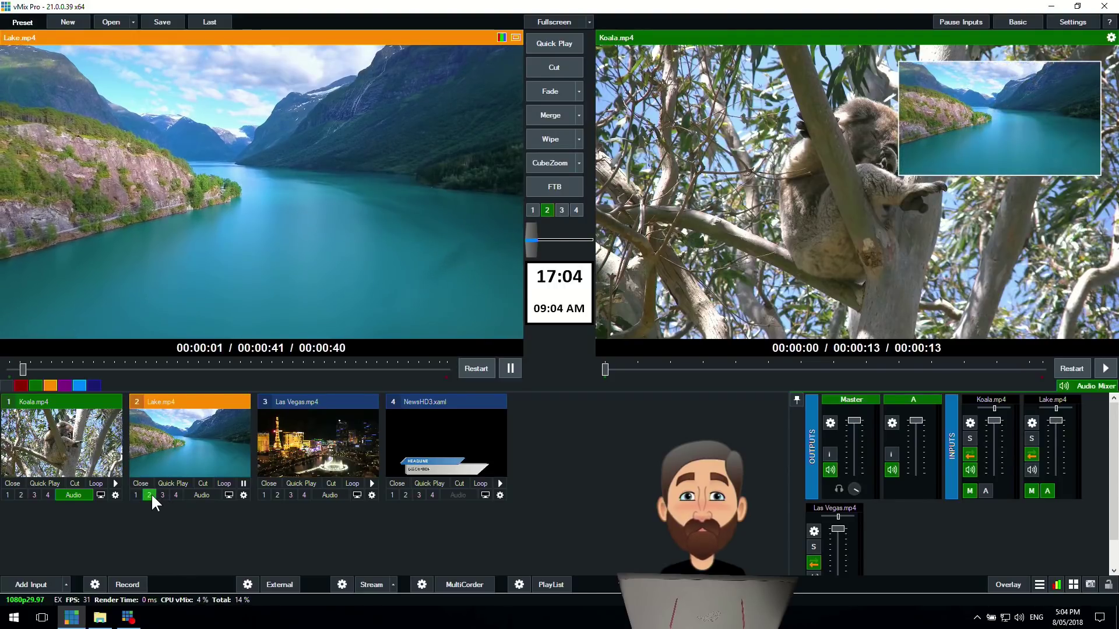
{"action": "left_click", "coordinate": [21, 495]}
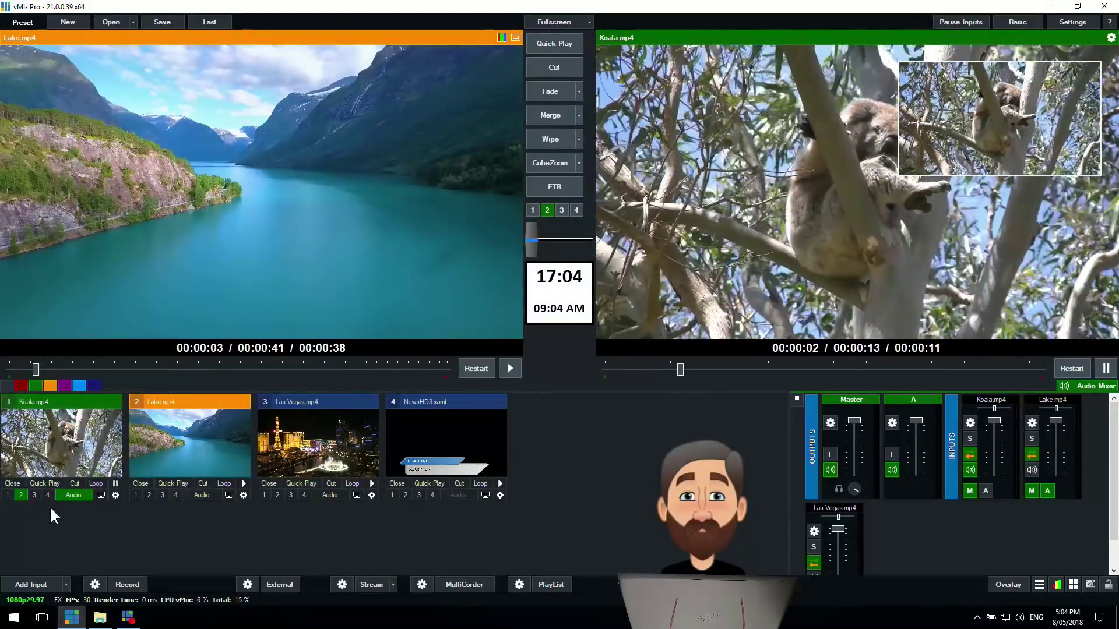
{"action": "left_click", "coordinate": [21, 495]}
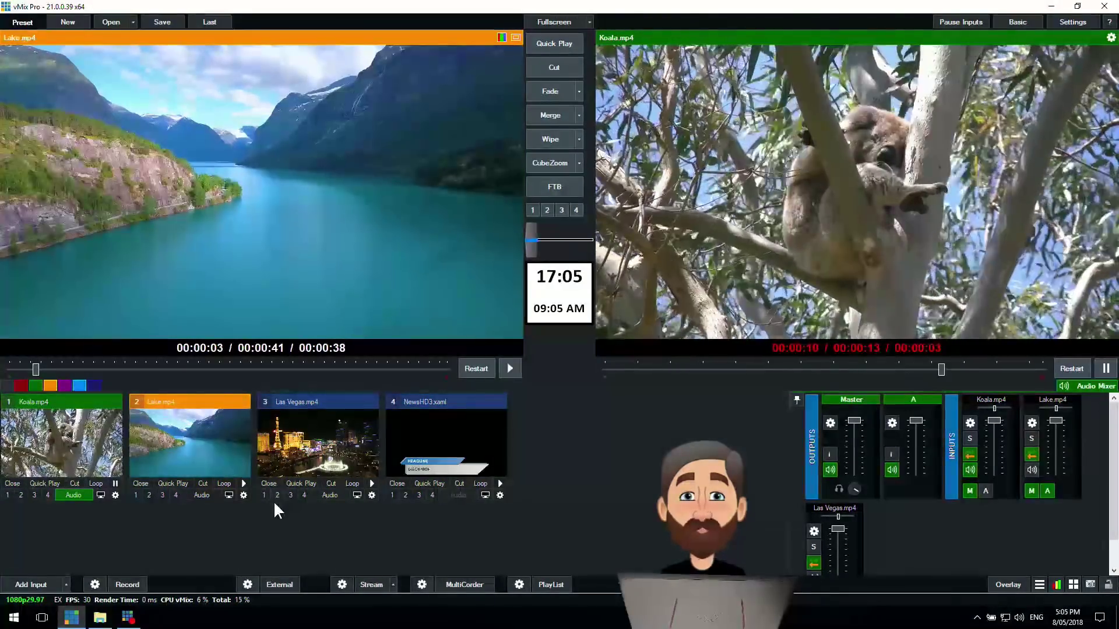
{"action": "left_click", "coordinate": [997, 586]}
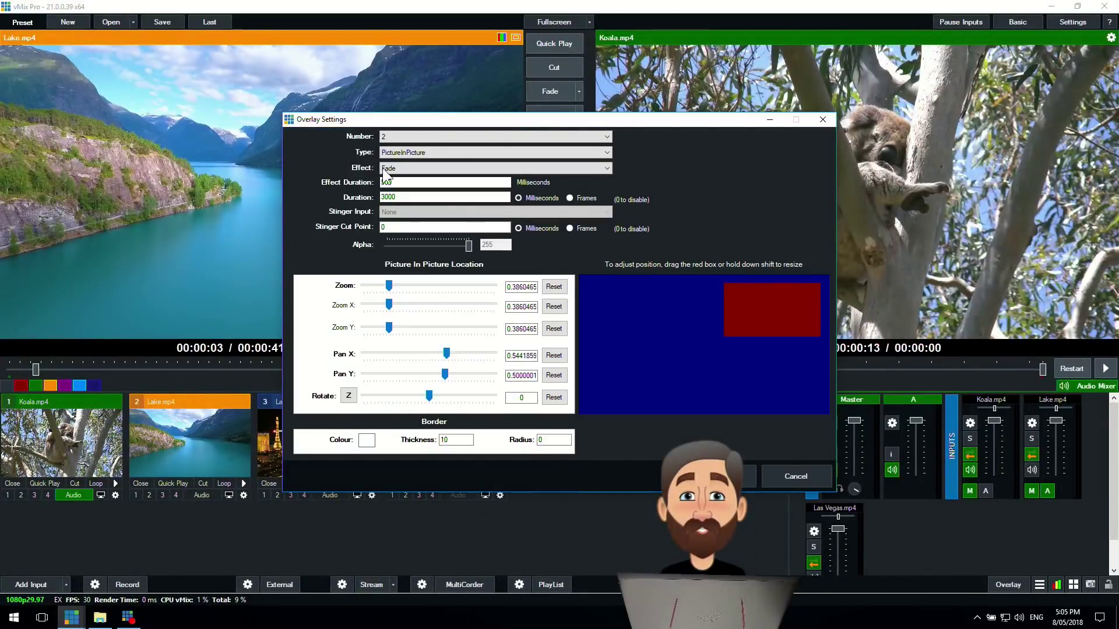
Step: Set overlay 2's duration to 0 ms and place Las Vegas as PiP over the Lake preview
{"action": "double_click", "coordinate": [400, 196]}
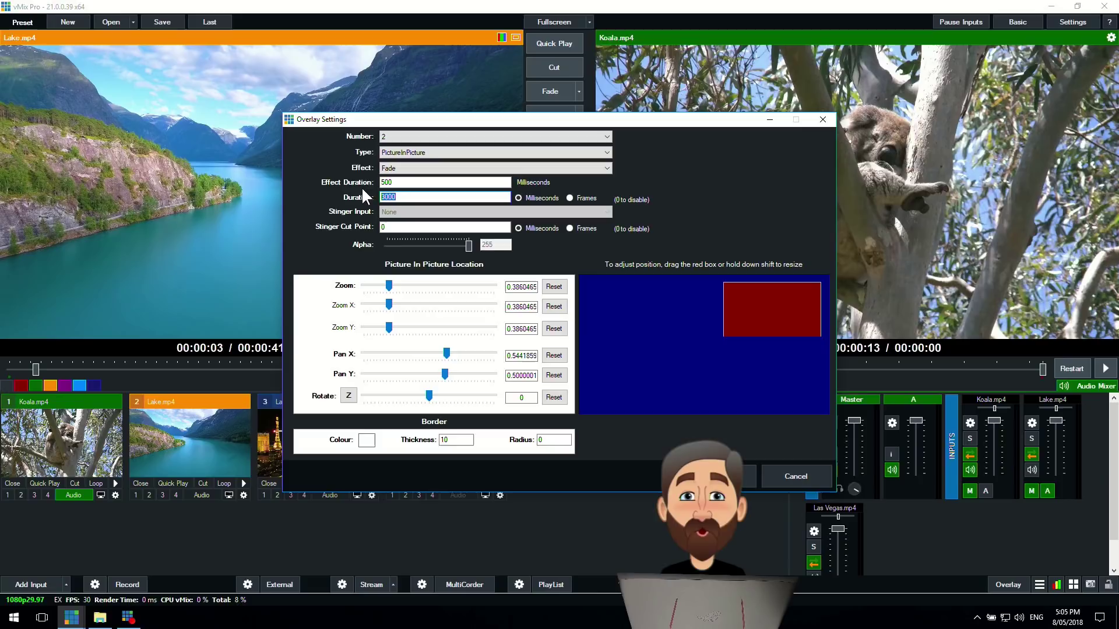
{"action": "left_click", "coordinate": [742, 475]}
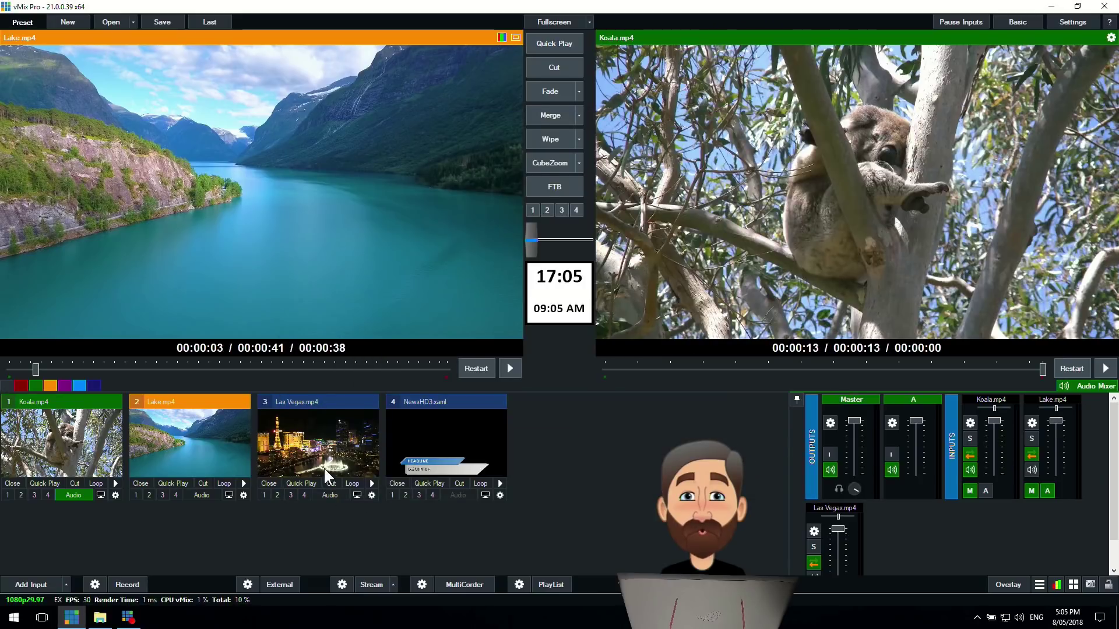
{"action": "left_click", "coordinate": [278, 495]}
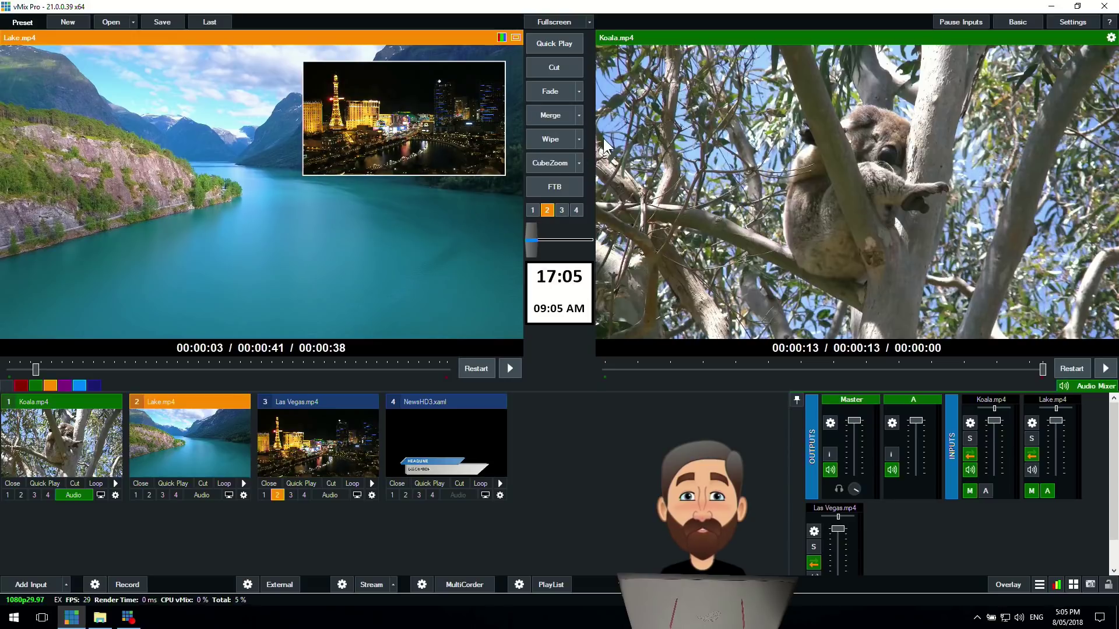
Step: Fade Lake with its Las Vegas inset to program, then fade the inset off
{"action": "left_click", "coordinate": [544, 89]}
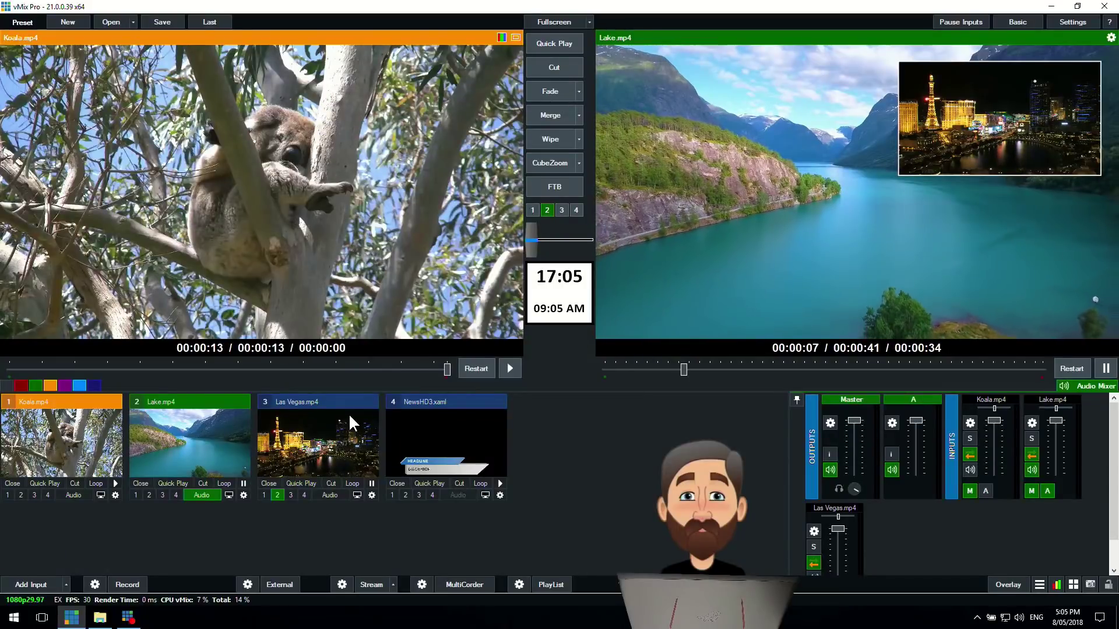
{"action": "left_click", "coordinate": [278, 495]}
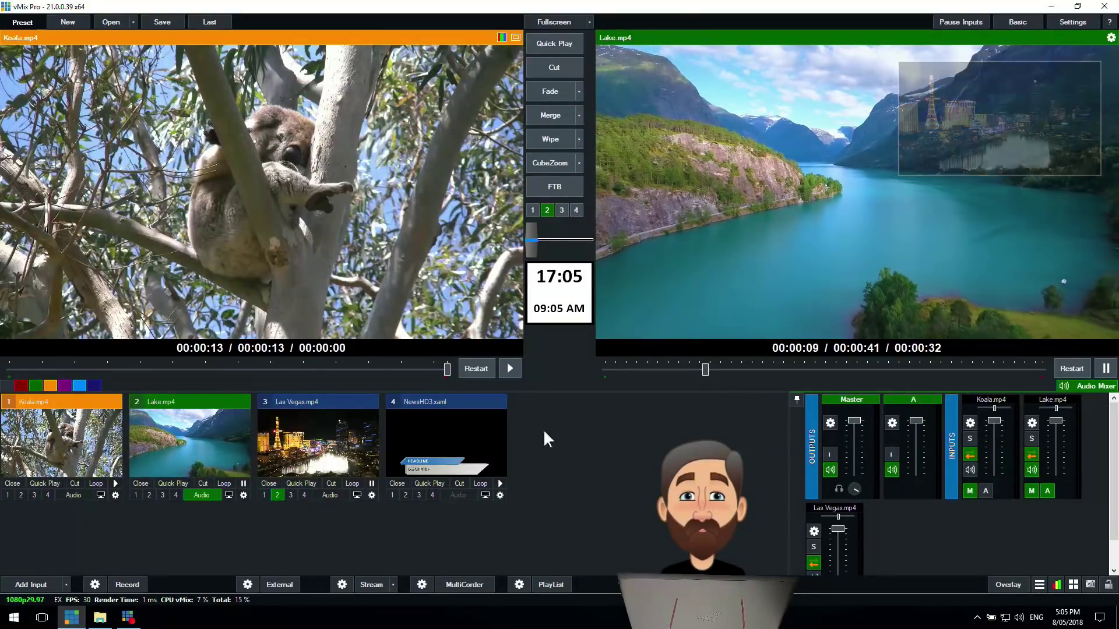